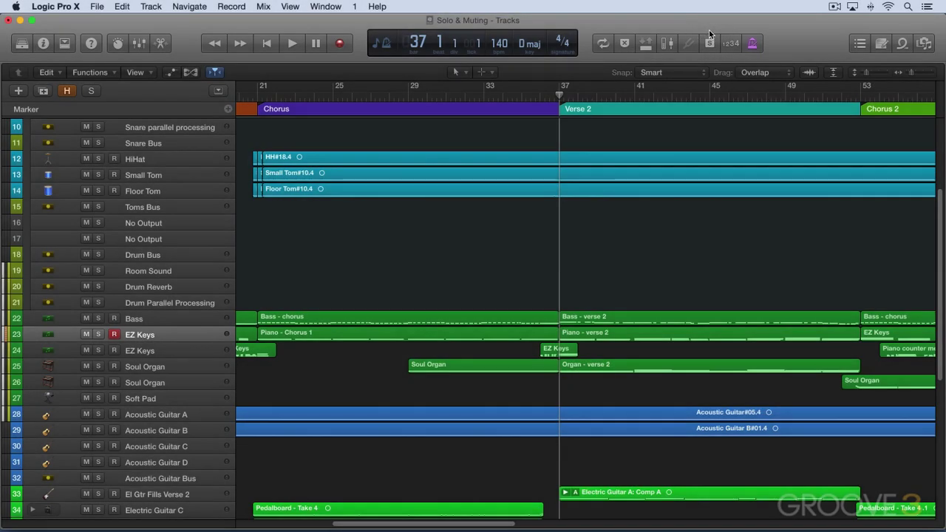
Confirm Solo is checked in Customize Control Bar and Display, then close the dialog
{"action": "right_click", "coordinate": [709, 29]}
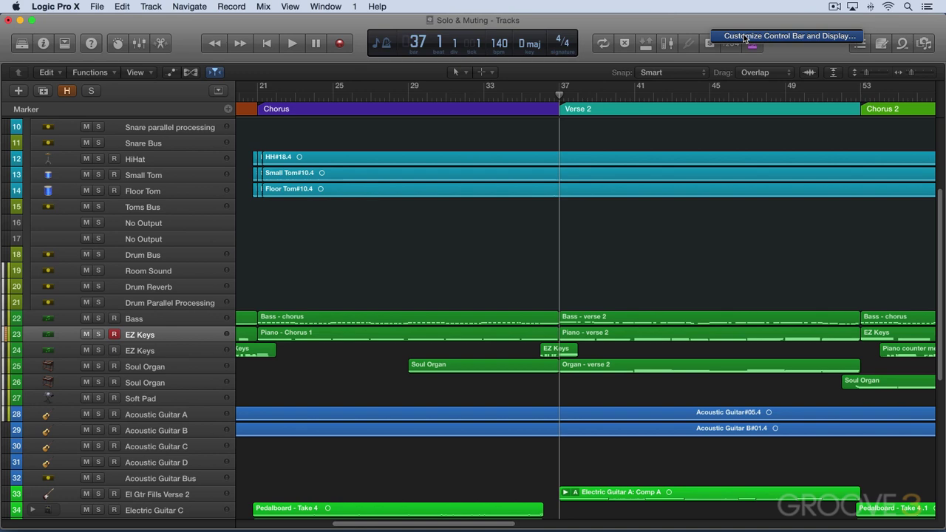
{"action": "left_click", "coordinate": [745, 38]}
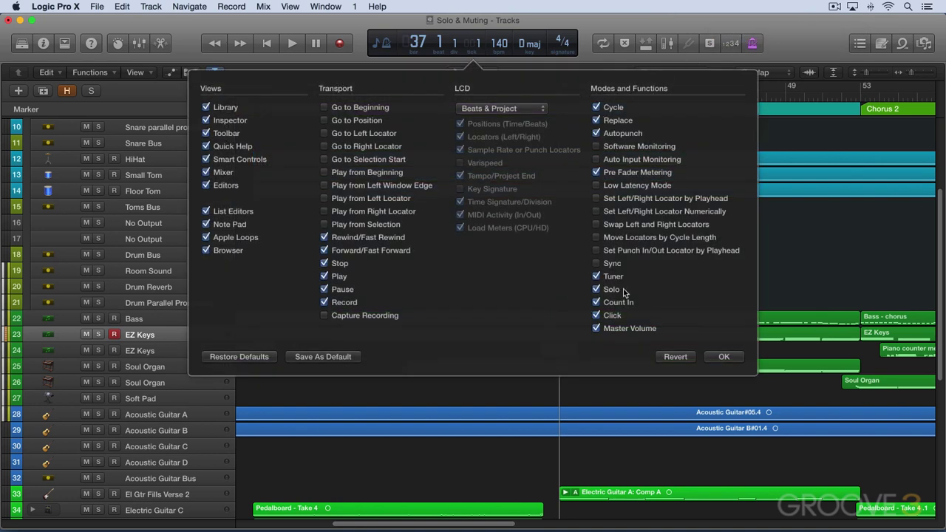
{"action": "left_click", "coordinate": [724, 356]}
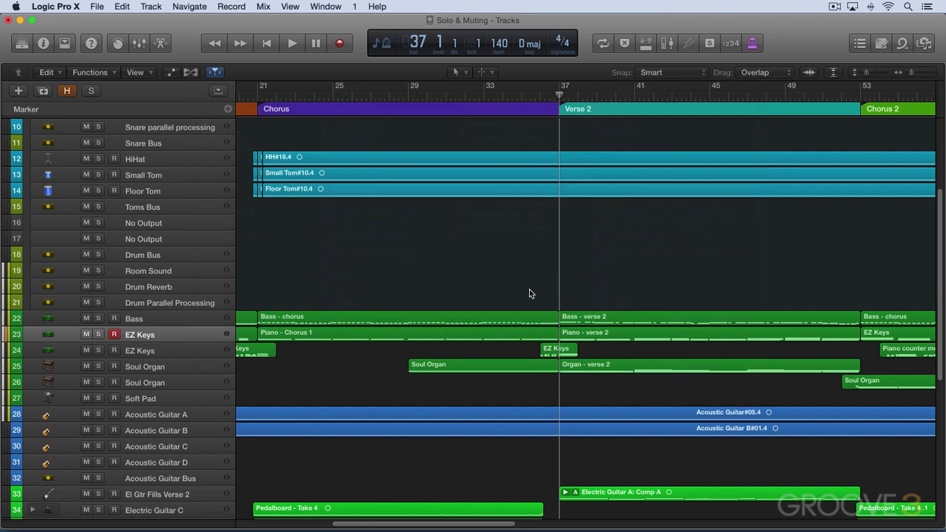
Solo the Bass - chorus region, turn Solo off, then re-enable it with nothing selected
{"action": "left_click", "coordinate": [520, 319]}
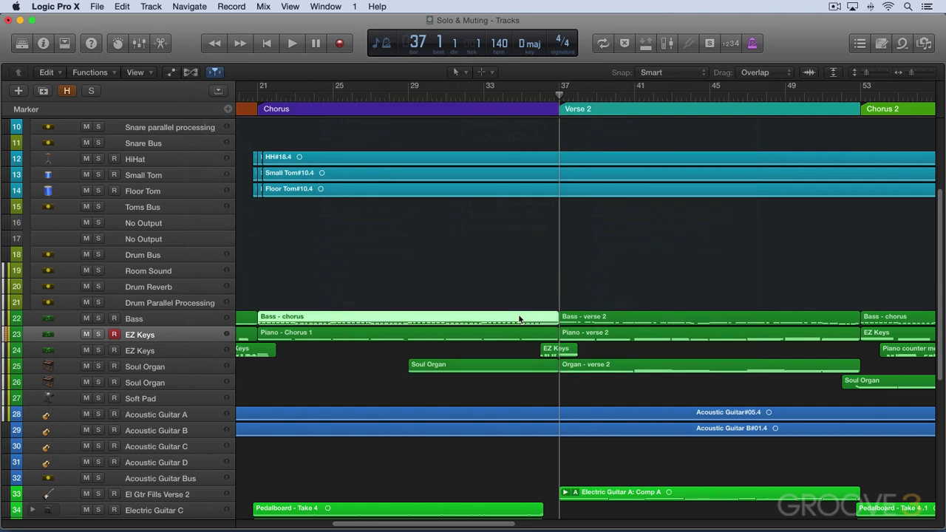
{"action": "left_click", "coordinate": [710, 43]}
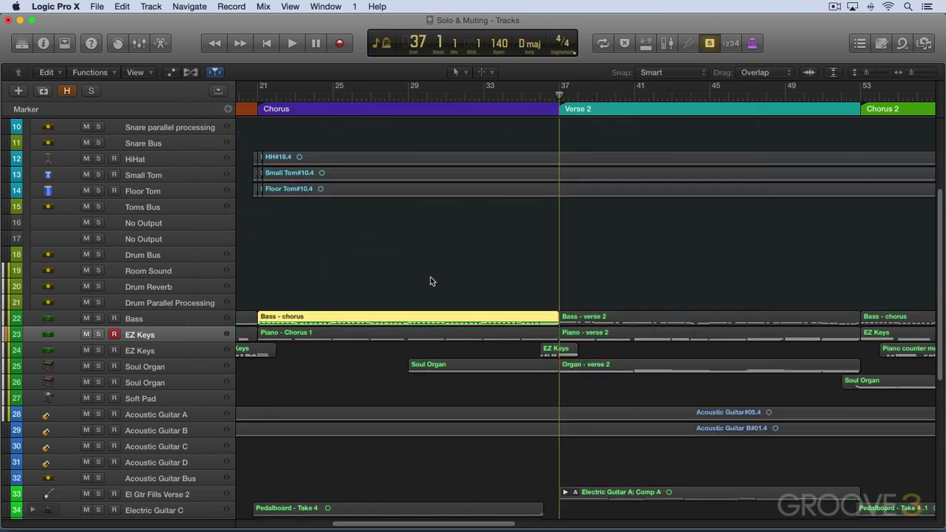
{"action": "left_click", "coordinate": [708, 44]}
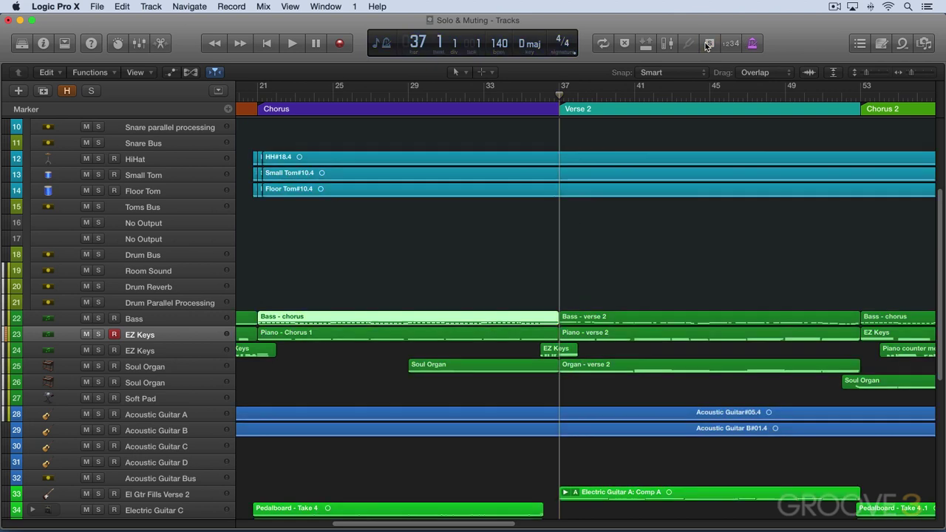
{"action": "left_click", "coordinate": [600, 261]}
{"action": "left_click", "coordinate": [712, 44]}
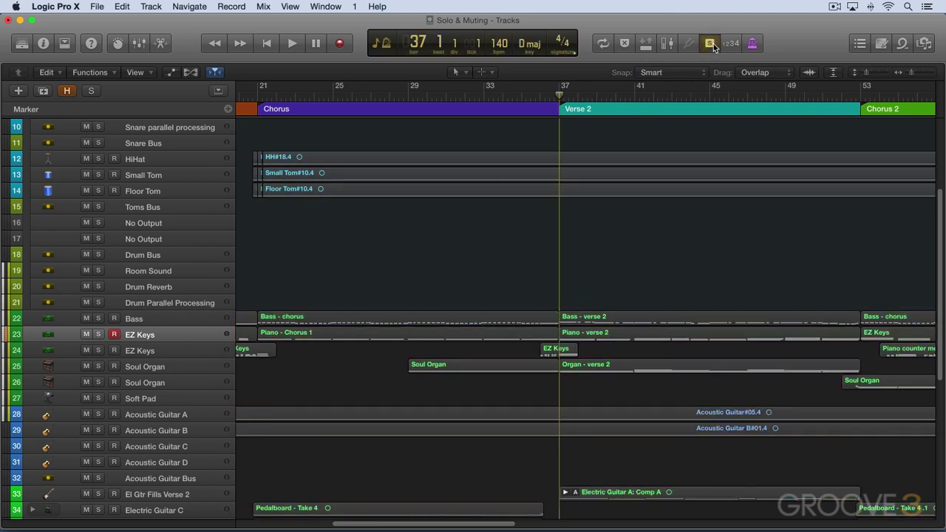
Solo the Bass - chorus and Bass - verse 2 regions together
{"action": "left_click", "coordinate": [494, 319]}
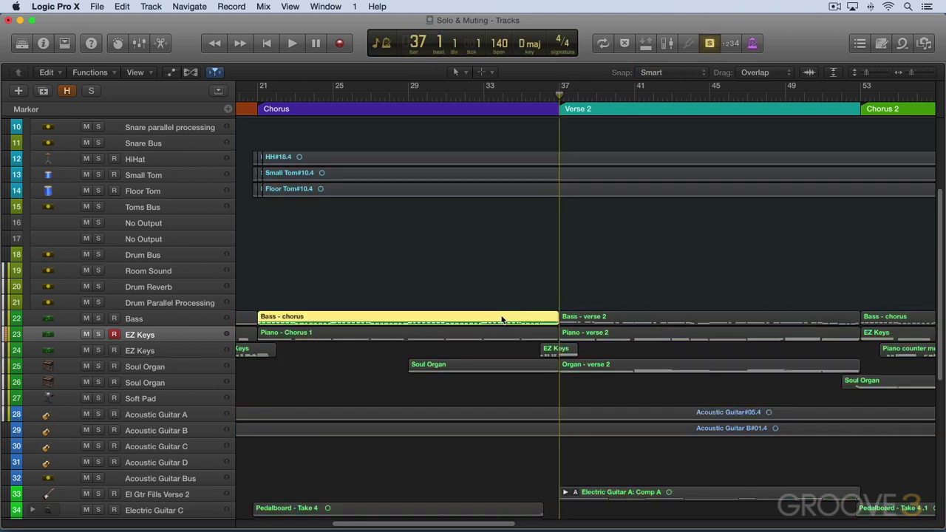
{"action": "left_click", "coordinate": [596, 319]}
{"action": "left_click", "coordinate": [513, 321], "text": "shift"}
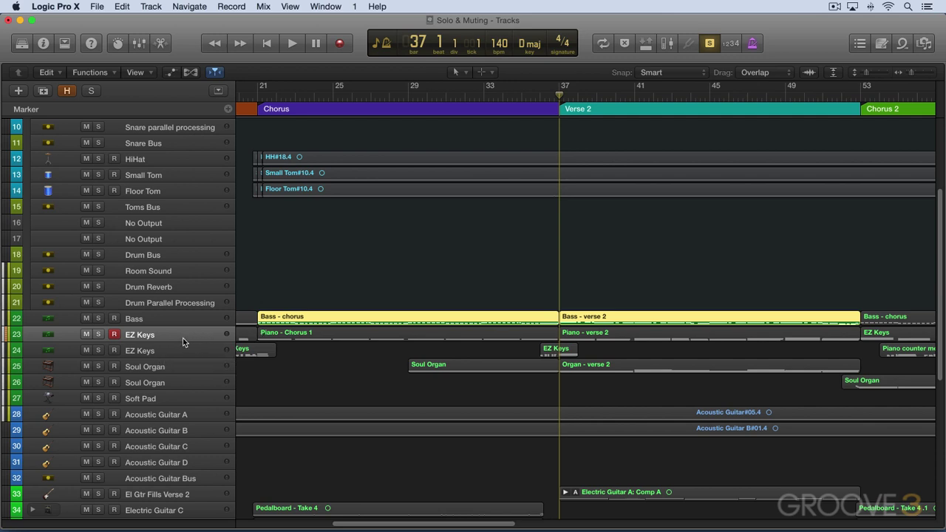
Solo Piano - Chorus 1 and Piano - verse 2, then audition them from bar 36
{"action": "left_click", "coordinate": [406, 334]}
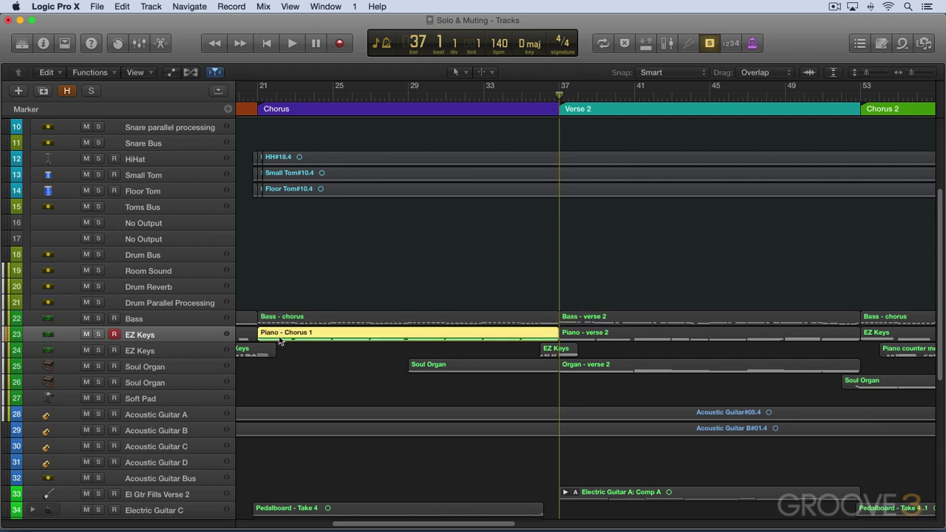
{"action": "left_click", "coordinate": [169, 352]}
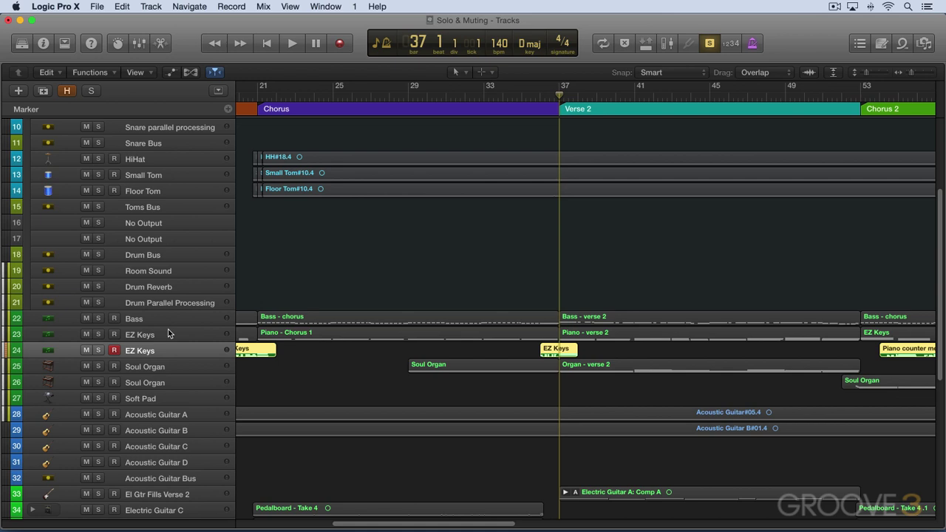
{"action": "left_click", "coordinate": [97, 334]}
{"action": "left_click", "coordinate": [98, 335]}
{"action": "left_click", "coordinate": [514, 333]}
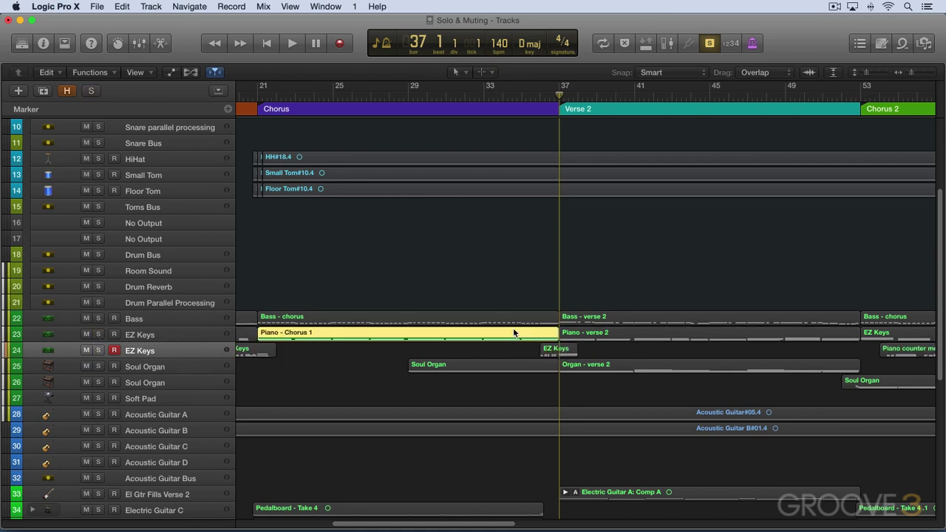
{"action": "left_click", "coordinate": [585, 334], "text": "shift"}
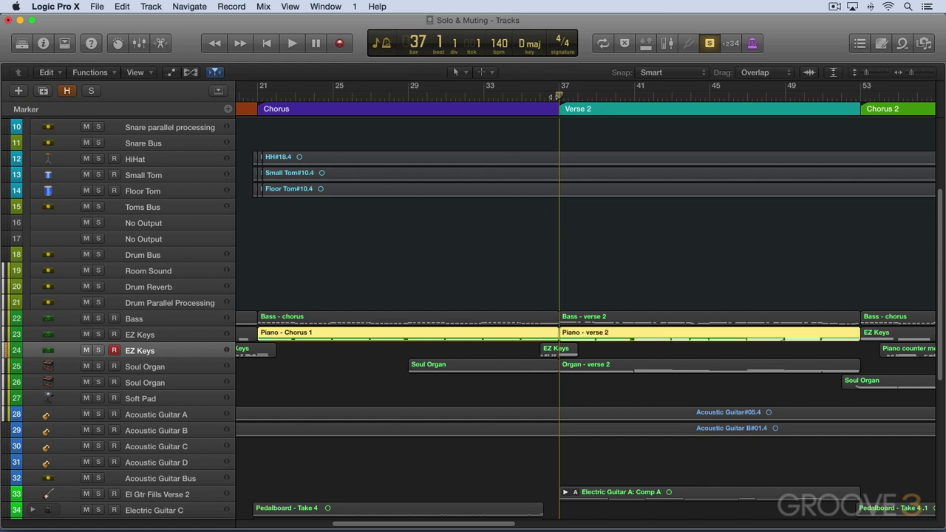
{"action": "left_click", "coordinate": [539, 97]}
{"action": "key", "text": "space"}
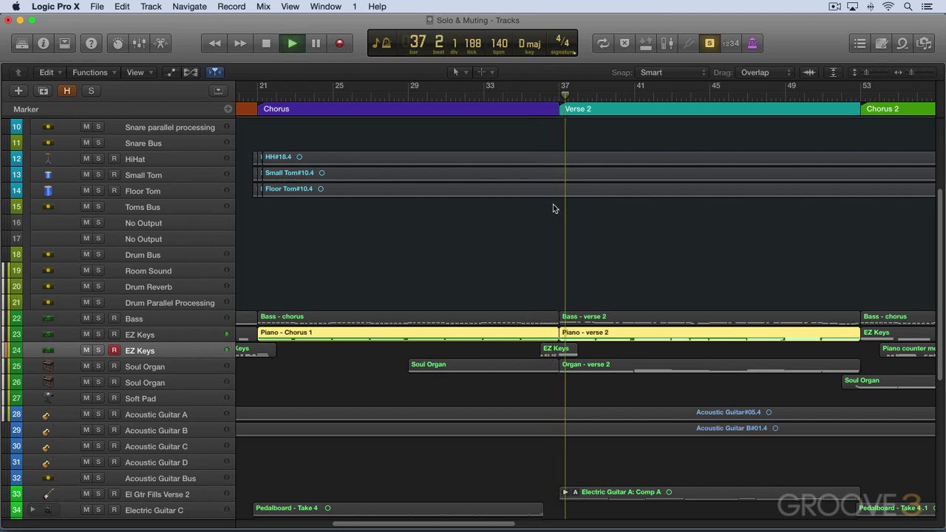
{"action": "key", "text": "space"}
Solo the short EZ Keys region at bar 37 and audition it from bar 36
{"action": "left_click", "coordinate": [560, 352]}
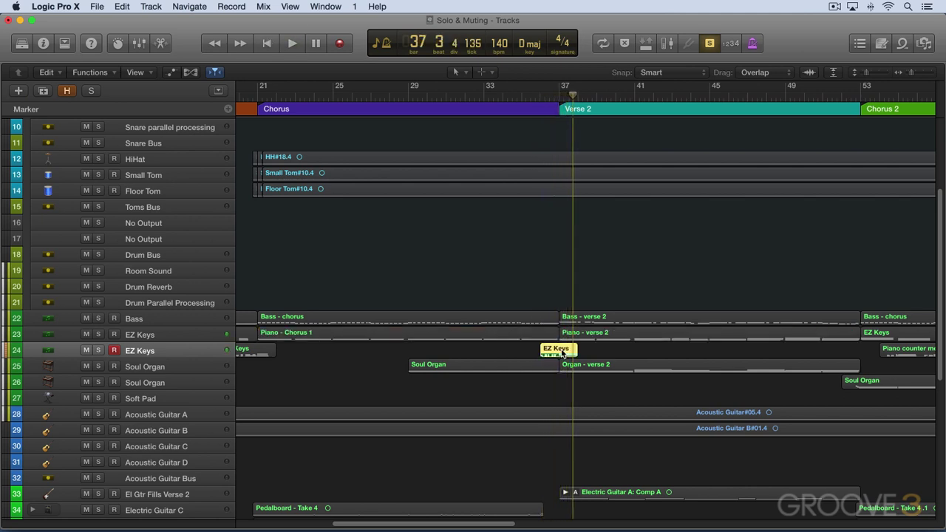
{"action": "left_click", "coordinate": [533, 96]}
{"action": "key", "text": "space"}
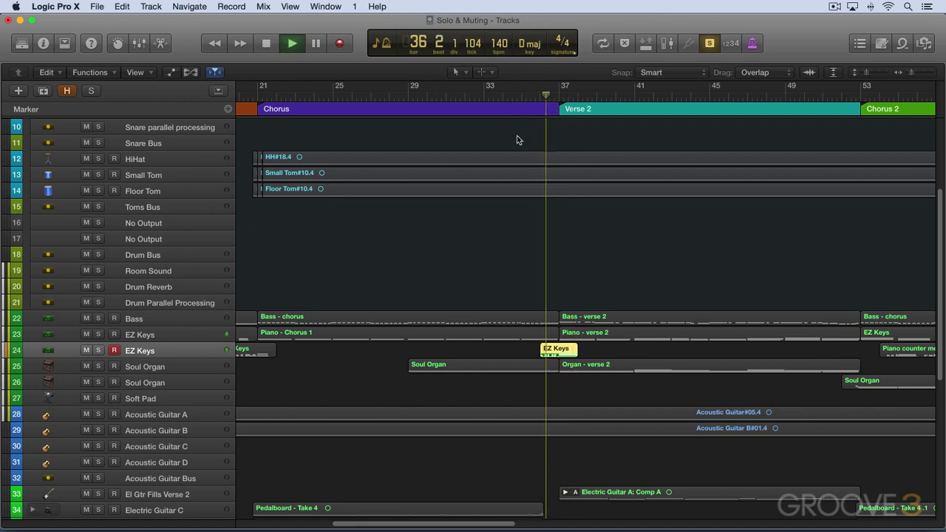
{"action": "key", "text": "space"}
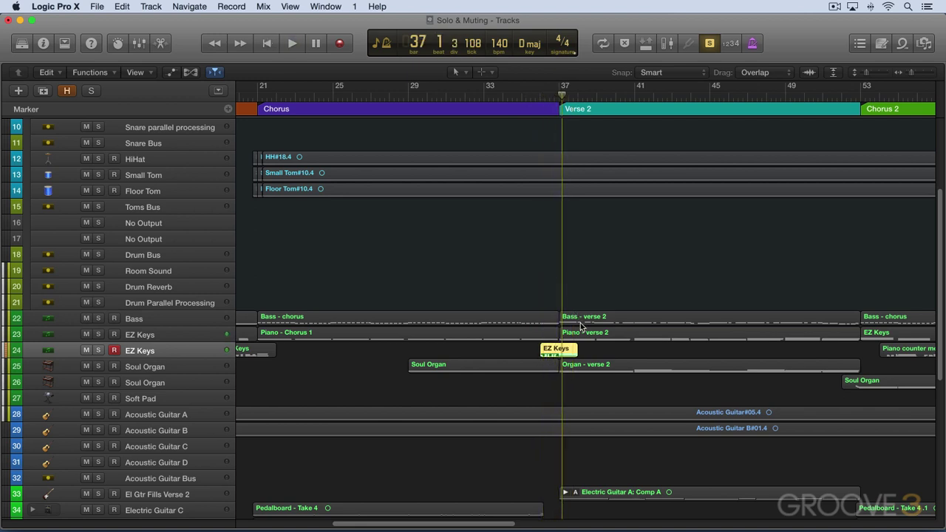
Re-solo Piano - verse 2 and Piano - Chorus 1 and play them from bar 35
{"action": "left_click", "coordinate": [591, 336]}
{"action": "left_click", "coordinate": [548, 334], "text": "shift"}
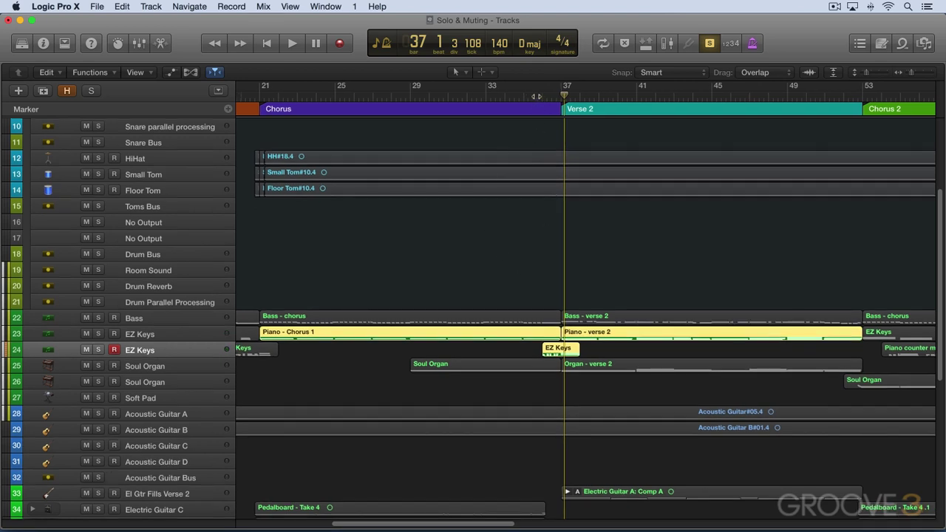
{"action": "left_click", "coordinate": [532, 96]}
{"action": "key", "text": "space"}
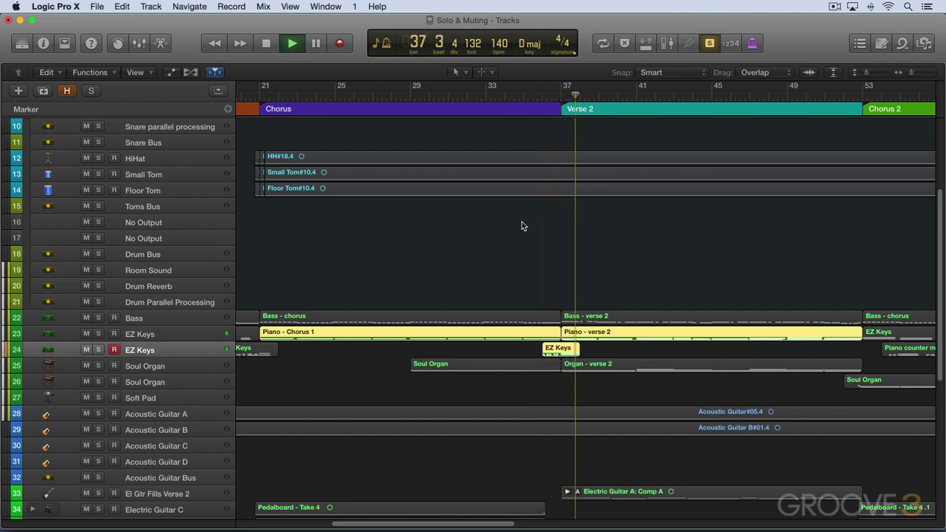
{"action": "key", "text": "space"}
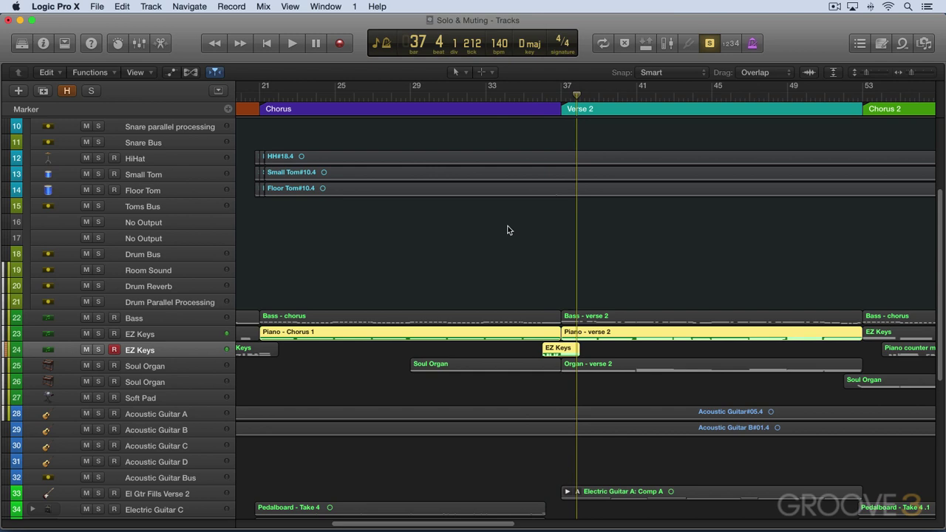
Solo the Bass, EZ Keys and Soul Organ tracks' regions one by one, then deselect all
{"action": "left_click", "coordinate": [169, 334]}
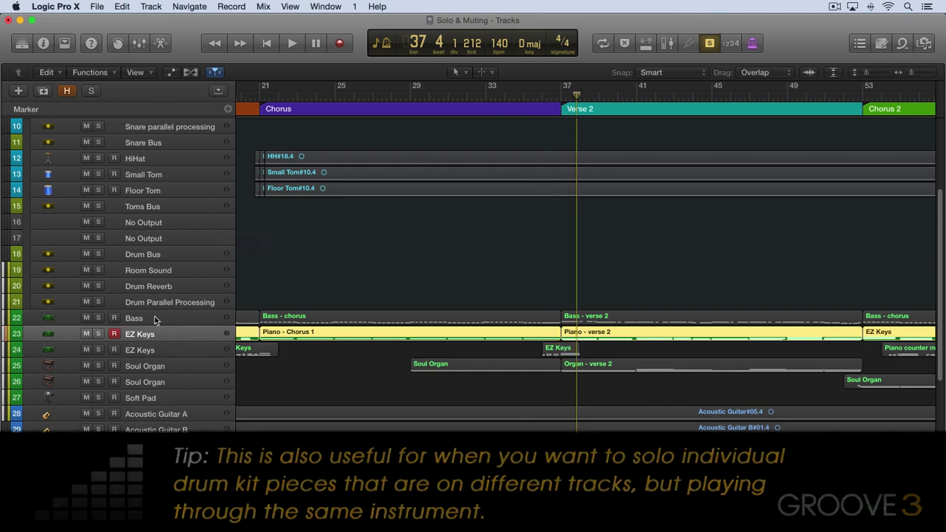
{"action": "left_click", "coordinate": [156, 316]}
{"action": "left_click", "coordinate": [156, 351]}
{"action": "left_click", "coordinate": [156, 366]}
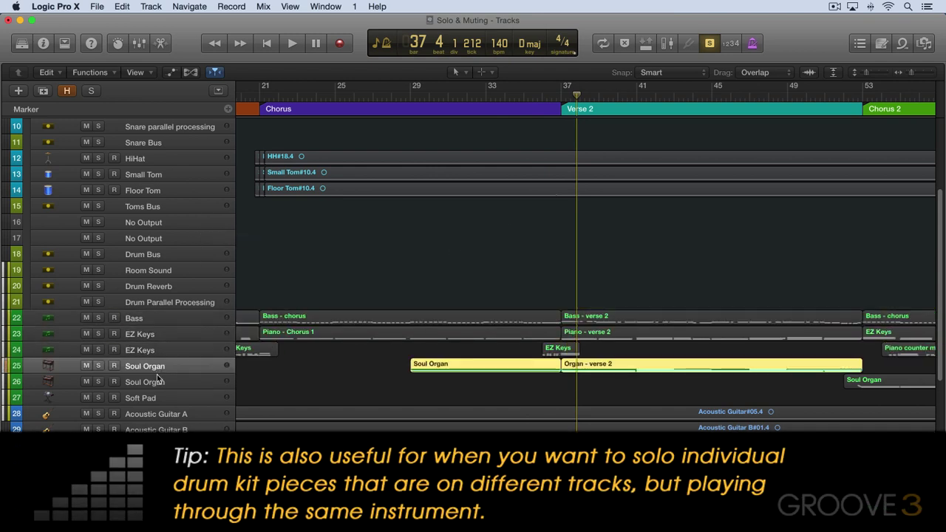
{"action": "left_click", "coordinate": [158, 382]}
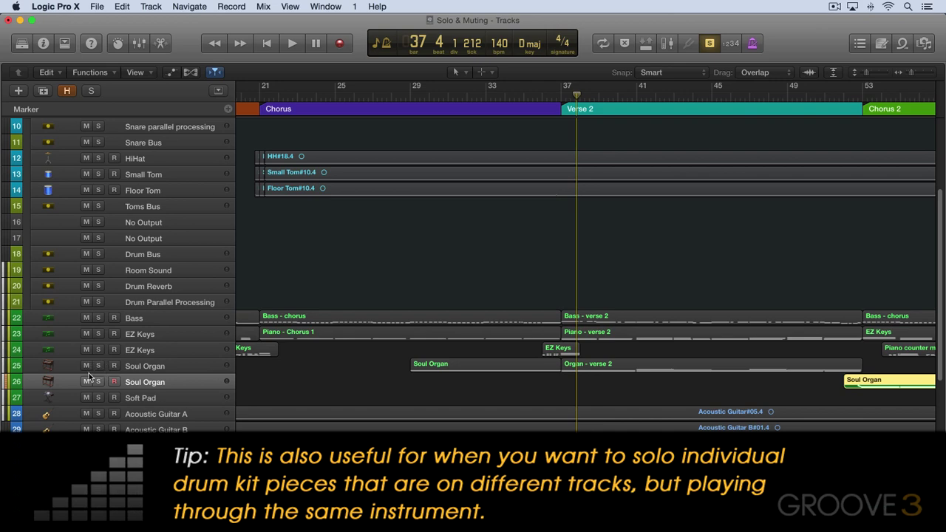
{"action": "left_click", "coordinate": [170, 334]}
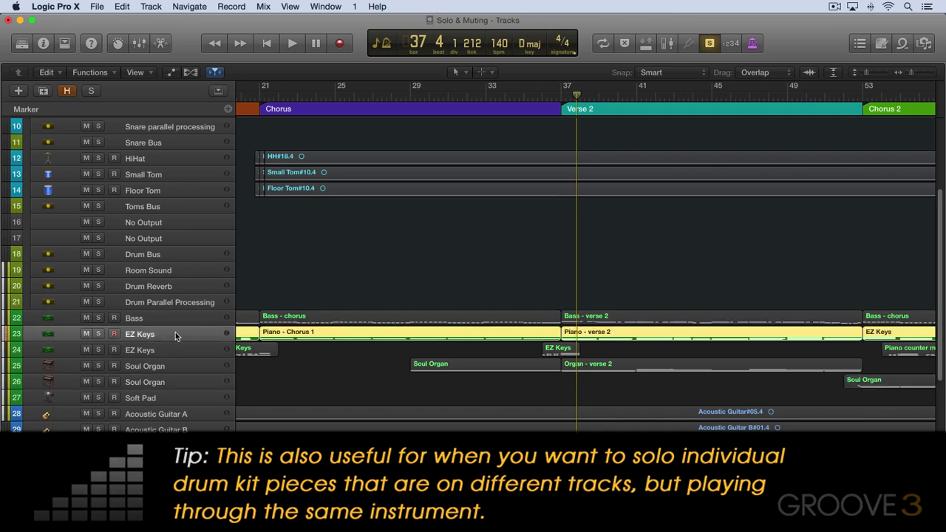
{"action": "left_click", "coordinate": [484, 284]}
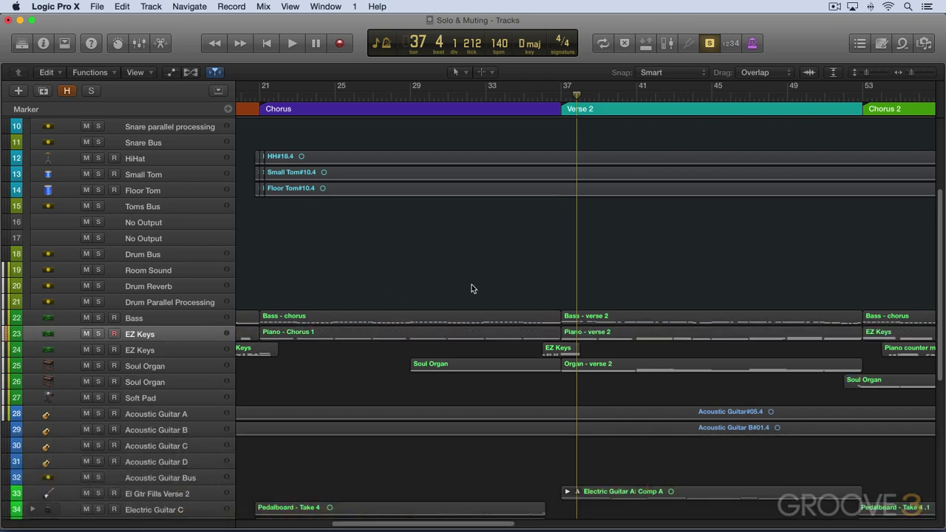
Try soloing the verse 2 regions, then lock solo on Bass - chorus and Piano - Chorus 1
{"action": "left_click_drag", "start_coordinate": [336, 303], "coordinate": [395, 334]}
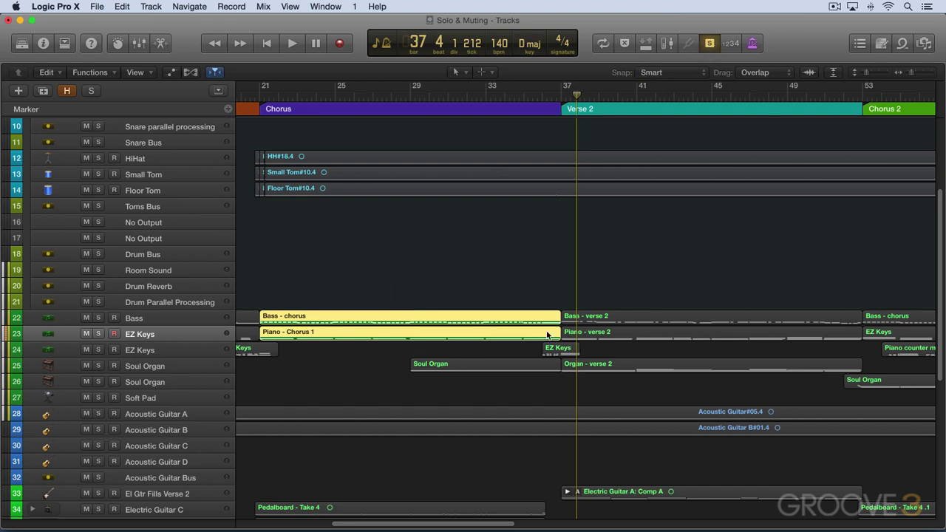
{"action": "left_click", "coordinate": [592, 320]}
{"action": "left_click", "coordinate": [593, 337]}
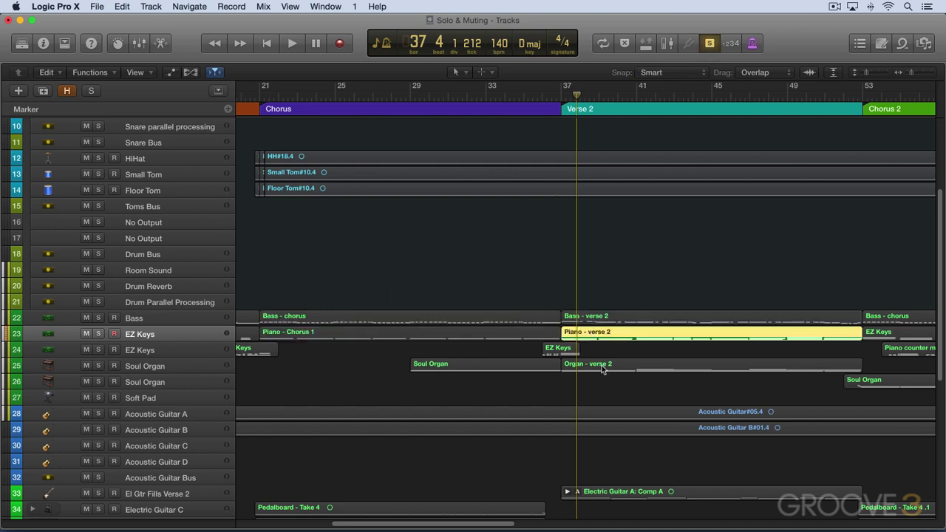
{"action": "left_click", "coordinate": [603, 369]}
{"action": "left_click_drag", "start_coordinate": [379, 285], "coordinate": [352, 340]}
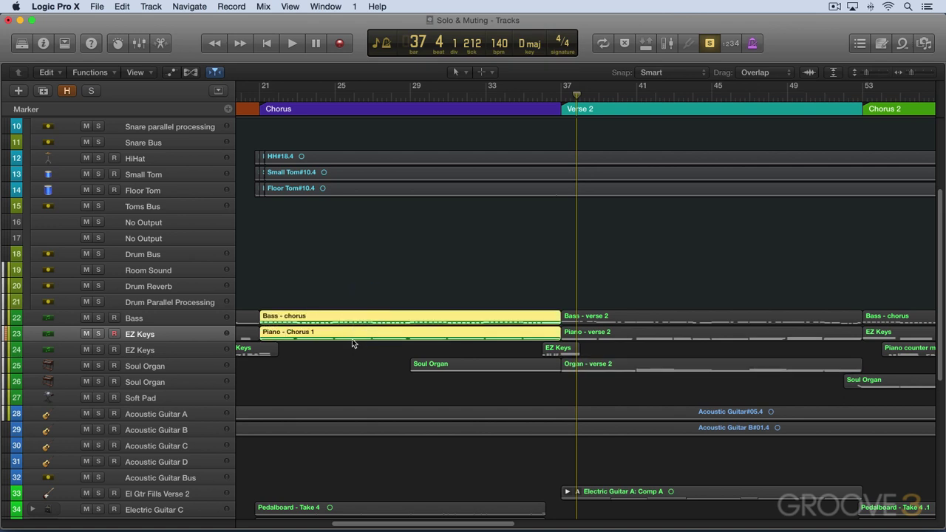
{"action": "left_click", "coordinate": [709, 45], "text": "alt"}
Play from bar 25, select Bass - verse 2, Floor Tom and bar-53 Bass - chorus, and play again
{"action": "left_click", "coordinate": [352, 96]}
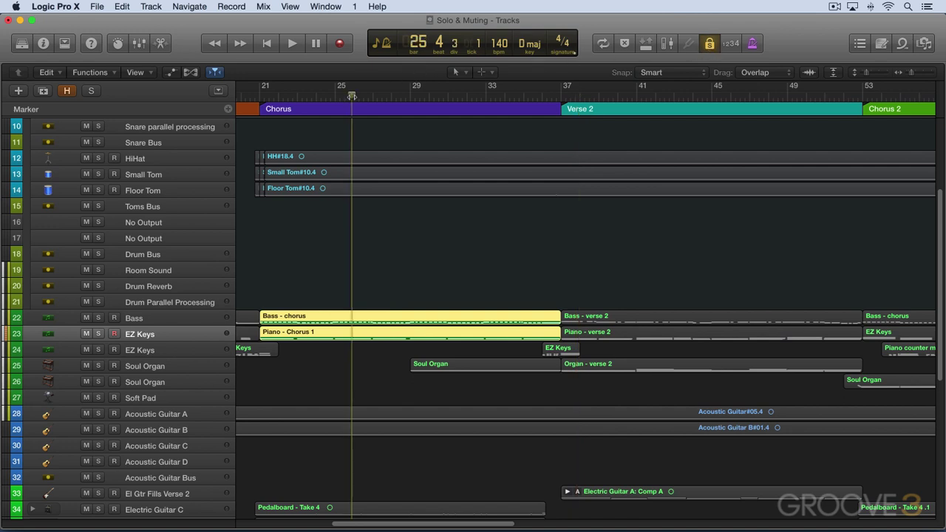
{"action": "key", "text": "space"}
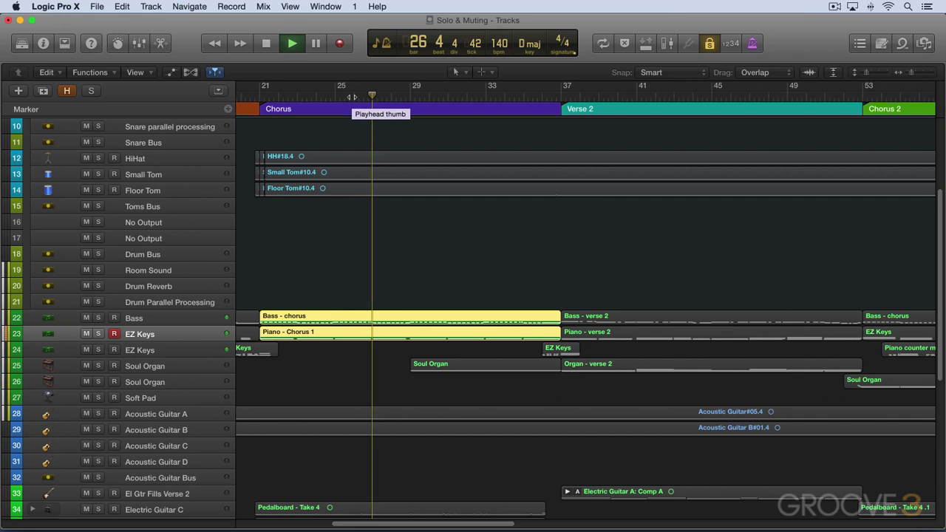
{"action": "key", "text": "space"}
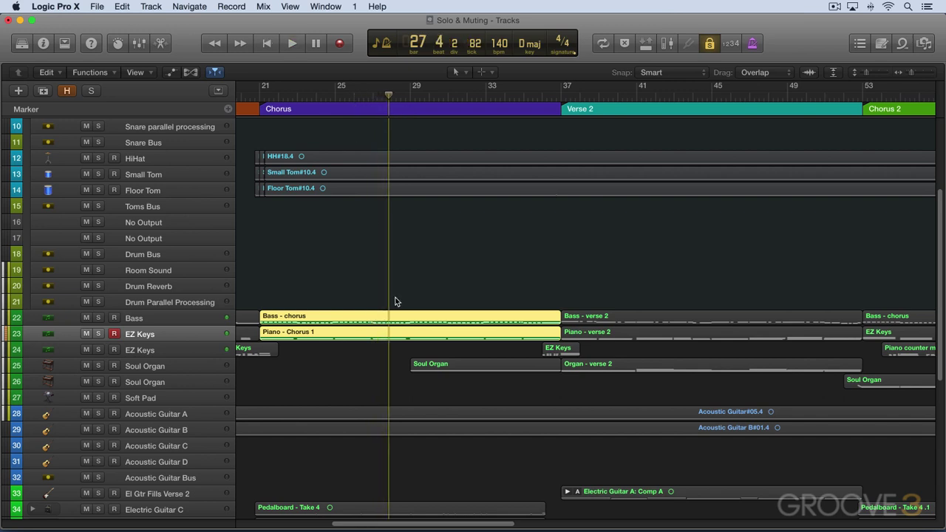
{"action": "left_click", "coordinate": [436, 285]}
{"action": "left_click", "coordinate": [594, 319]}
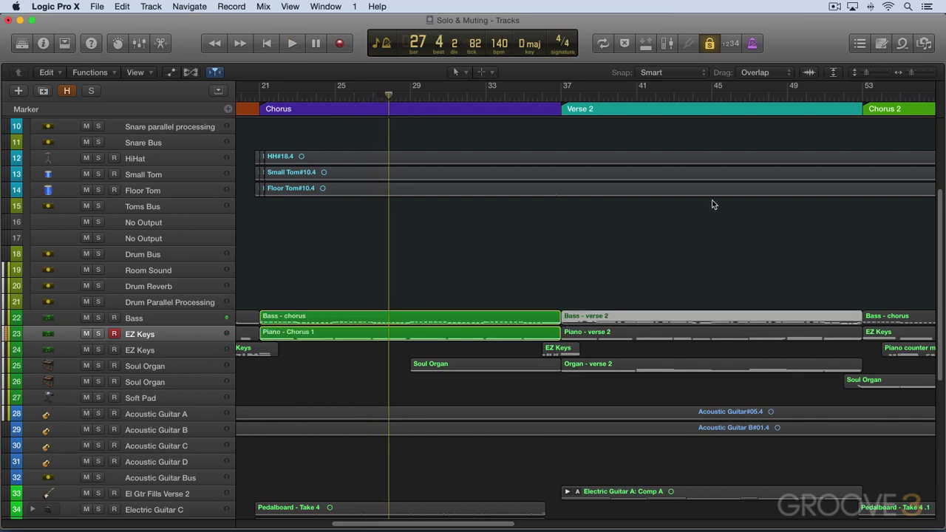
{"action": "left_click", "coordinate": [732, 187]}
{"action": "left_click", "coordinate": [871, 319]}
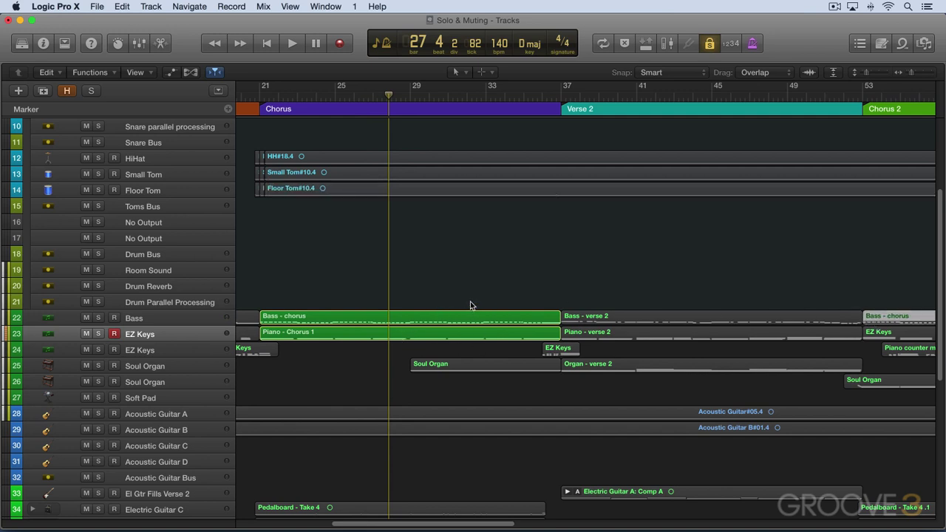
{"action": "key", "text": "space"}
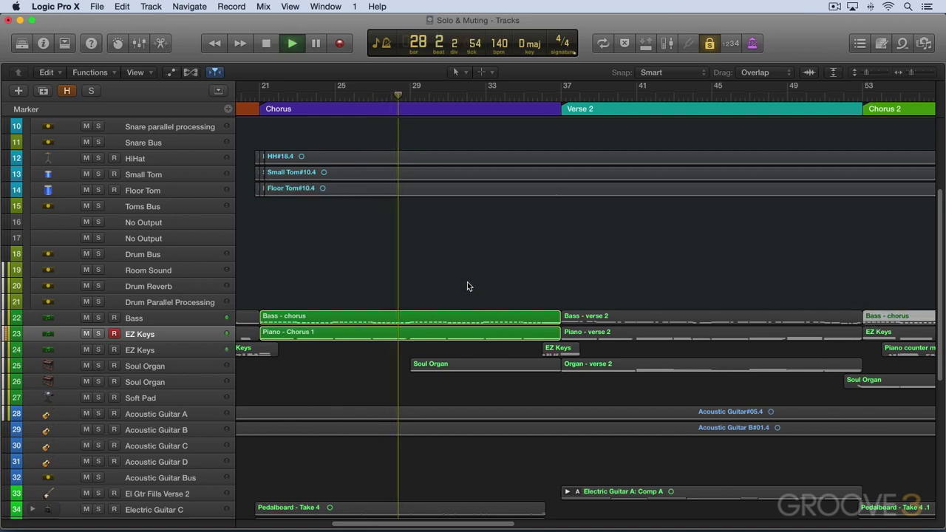
{"action": "key", "text": "space"}
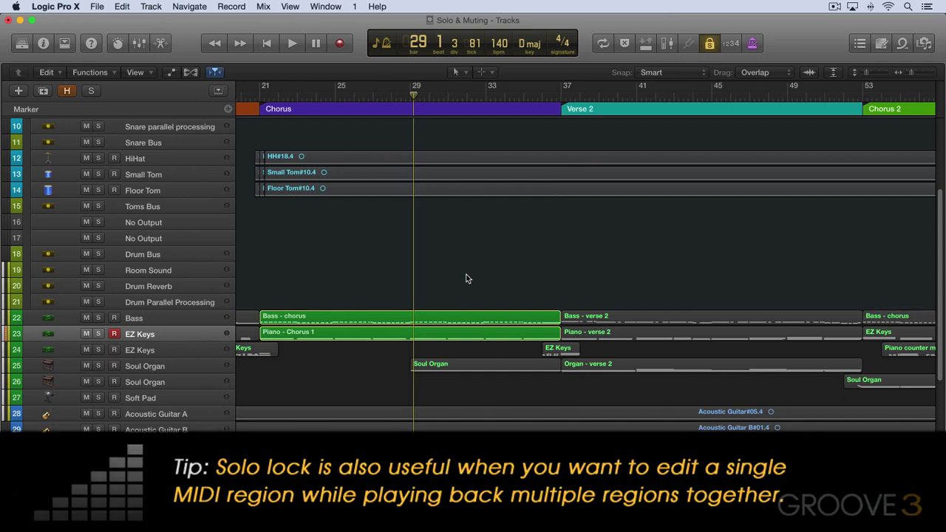
Release the solo lock and lock solo to the Acoustic Guitar A and B regions instead
{"action": "left_click", "coordinate": [710, 44]}
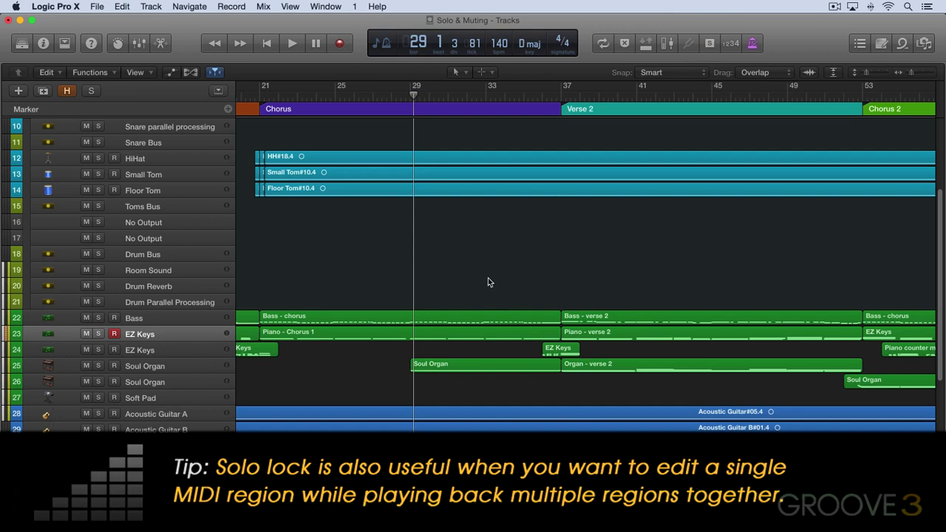
{"action": "left_click_drag", "start_coordinate": [342, 399], "coordinate": [368, 449]}
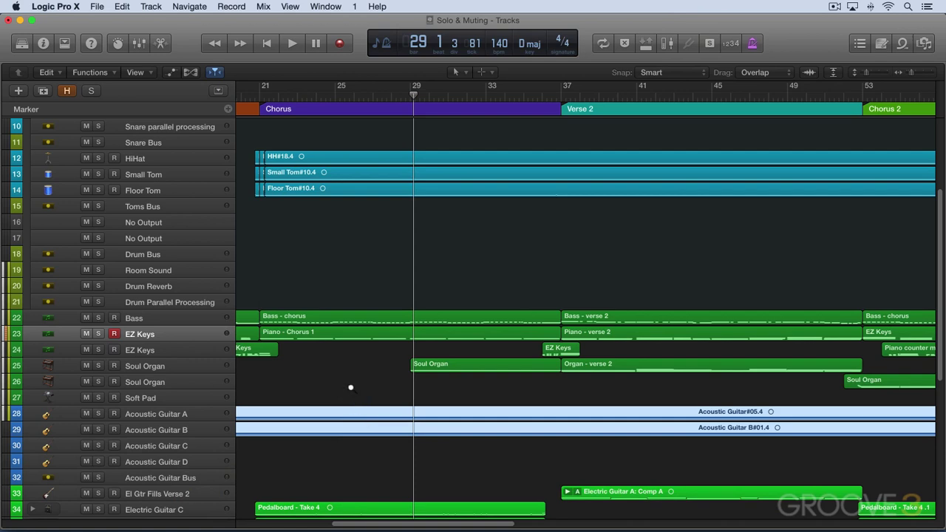
{"action": "key", "text": "ctrl+s"}
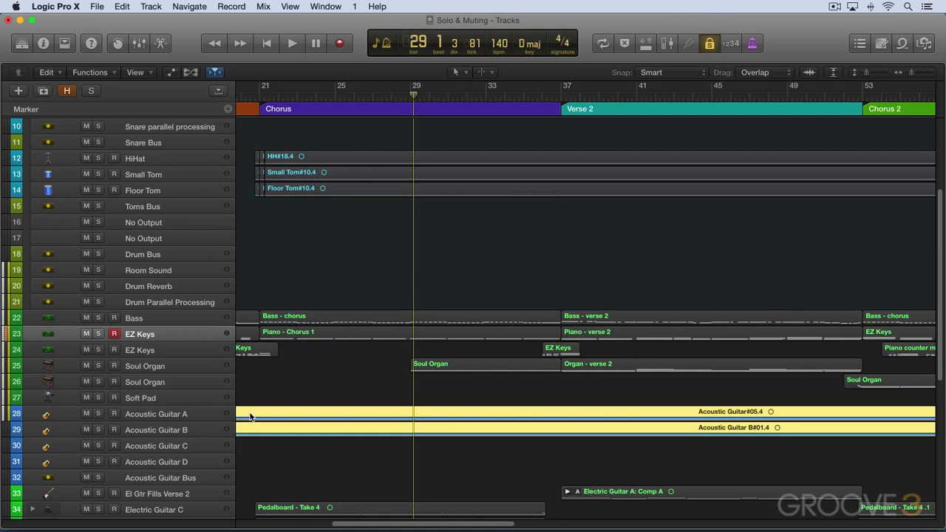
Play the locked guitars, select the Bridge Bass and Soul Organ regions, and play again from bar 30
{"action": "key", "text": "space"}
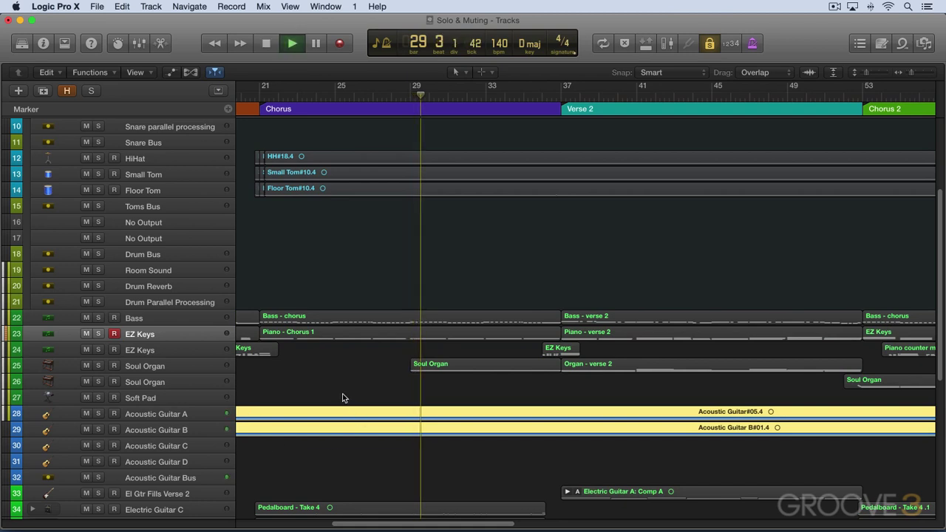
{"action": "key", "text": "ctrl+s"}
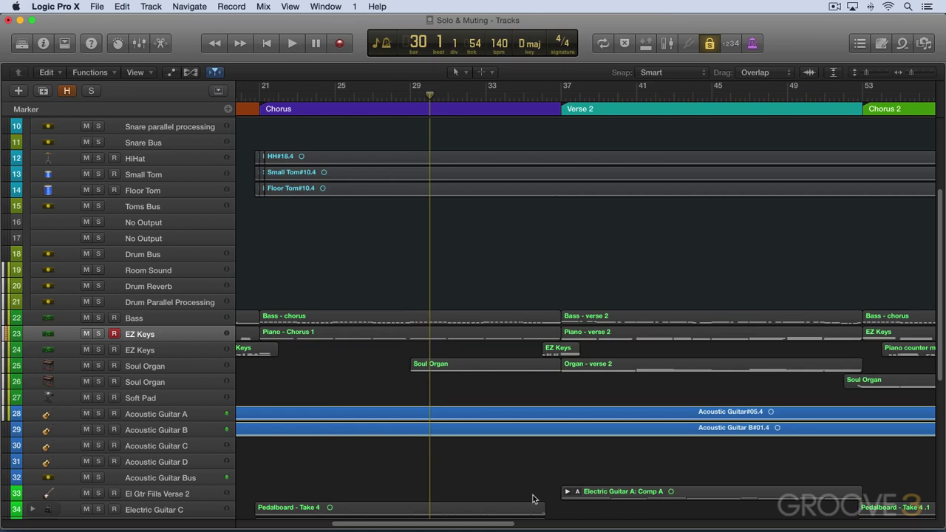
{"action": "scroll", "coordinate": [429, 526], "scroll_direction": "right", "scroll_amount": 10}
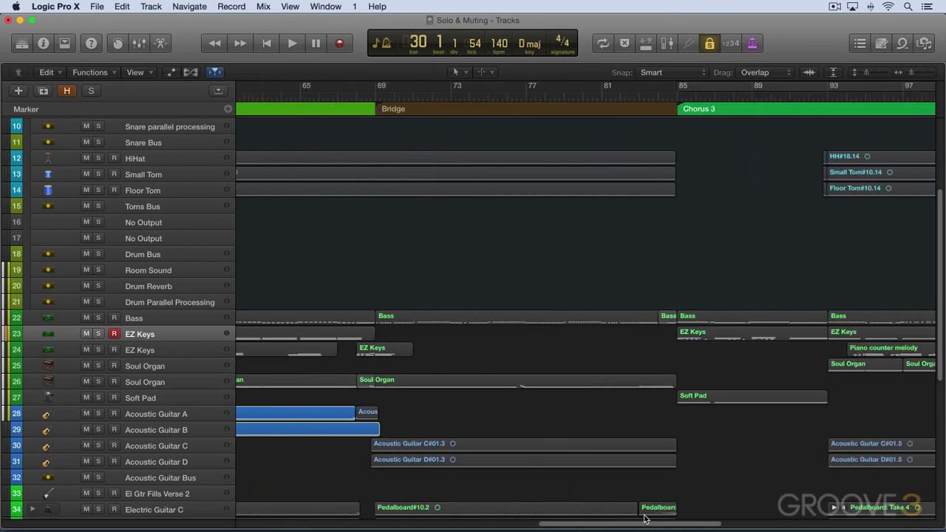
{"action": "left_click", "coordinate": [594, 318]}
{"action": "left_click", "coordinate": [574, 381]}
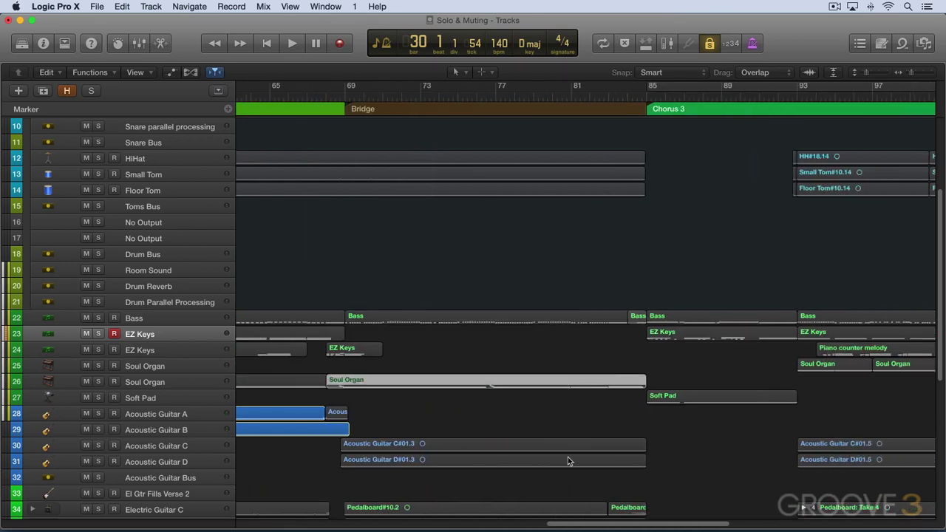
{"action": "scroll", "coordinate": [614, 521], "scroll_direction": "left", "scroll_amount": 8}
{"action": "scroll", "coordinate": [612, 500], "scroll_direction": "right", "scroll_amount": 8}
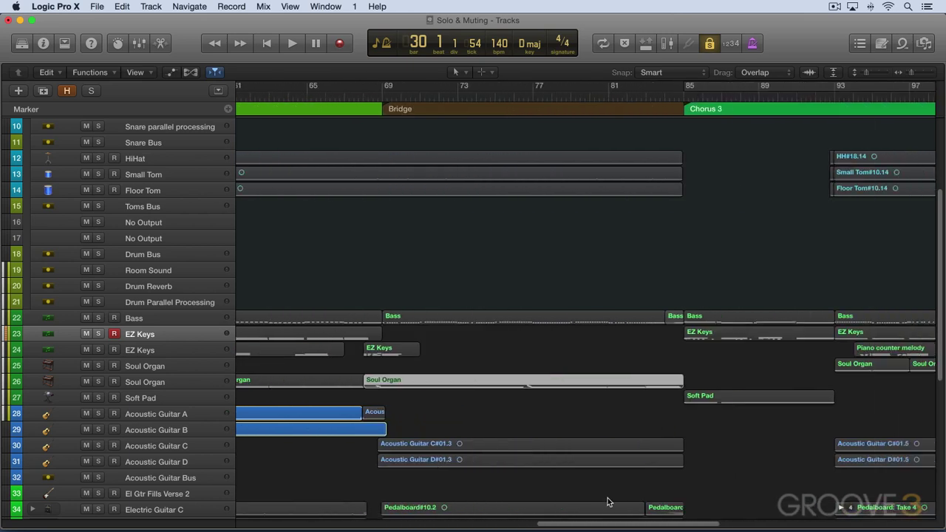
{"action": "key", "text": "space"}
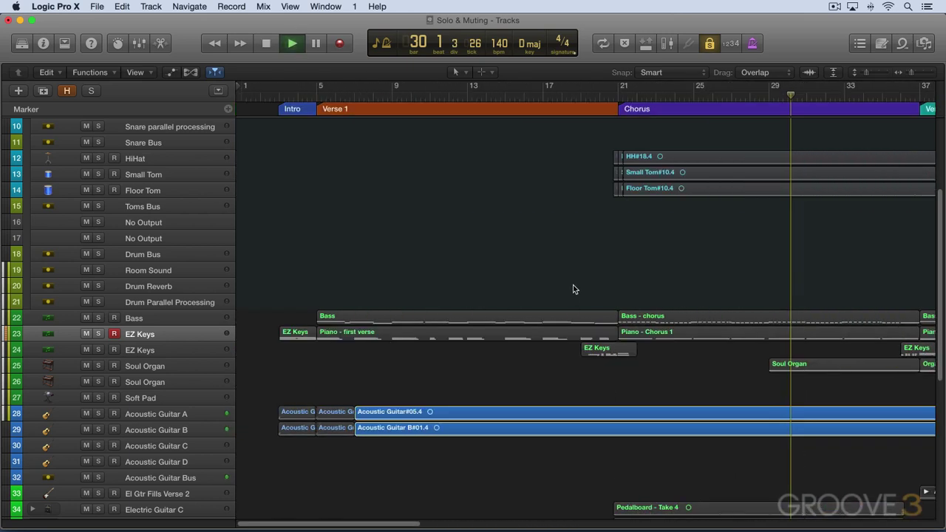
{"action": "key", "text": "space"}
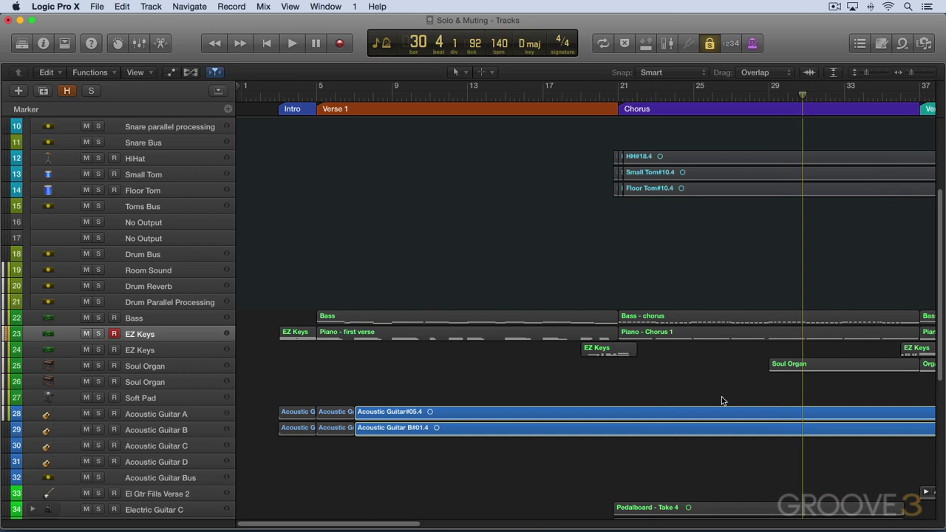
Scroll through the track list, then reselect the solo-locked guitar regions with Option+Shift+S
{"action": "scroll", "coordinate": [721, 399], "scroll_direction": "down", "scroll_amount": 15}
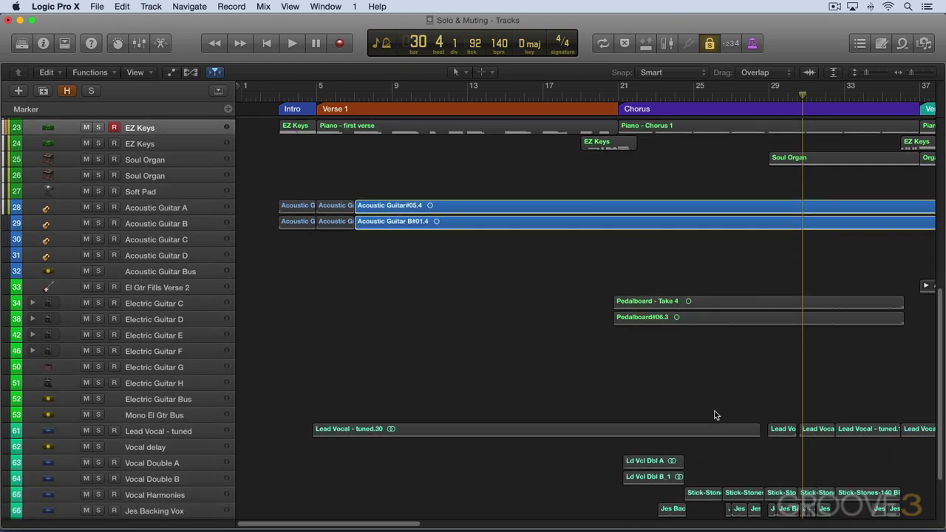
{"action": "scroll", "coordinate": [689, 487], "scroll_direction": "down", "scroll_amount": 3}
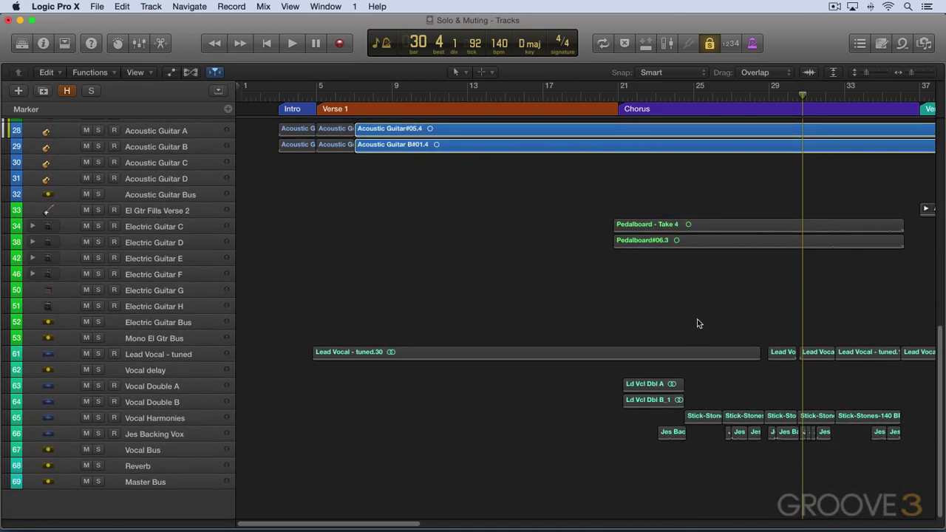
{"action": "scroll", "coordinate": [697, 329], "scroll_direction": "up", "scroll_amount": 2}
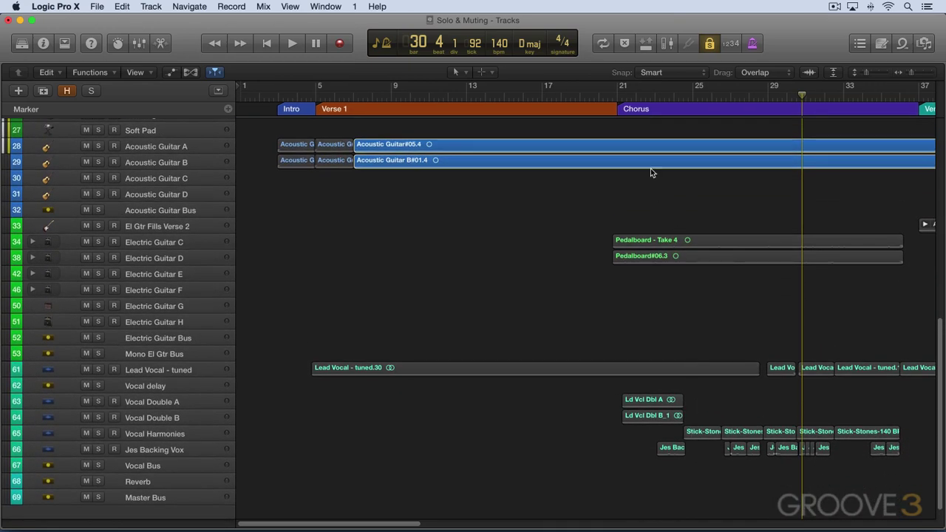
{"action": "scroll", "coordinate": [650, 169], "scroll_direction": "up", "scroll_amount": 15}
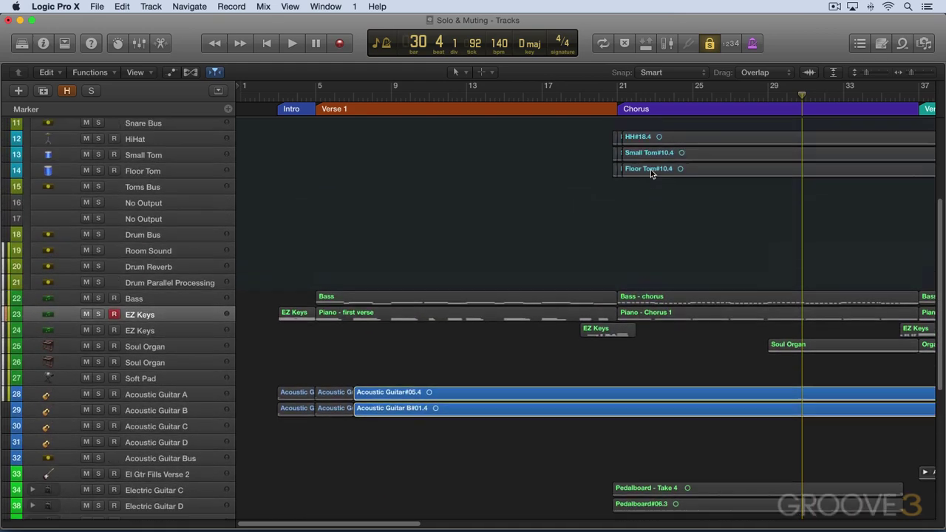
{"action": "scroll", "coordinate": [650, 174], "scroll_direction": "up", "scroll_amount": 1}
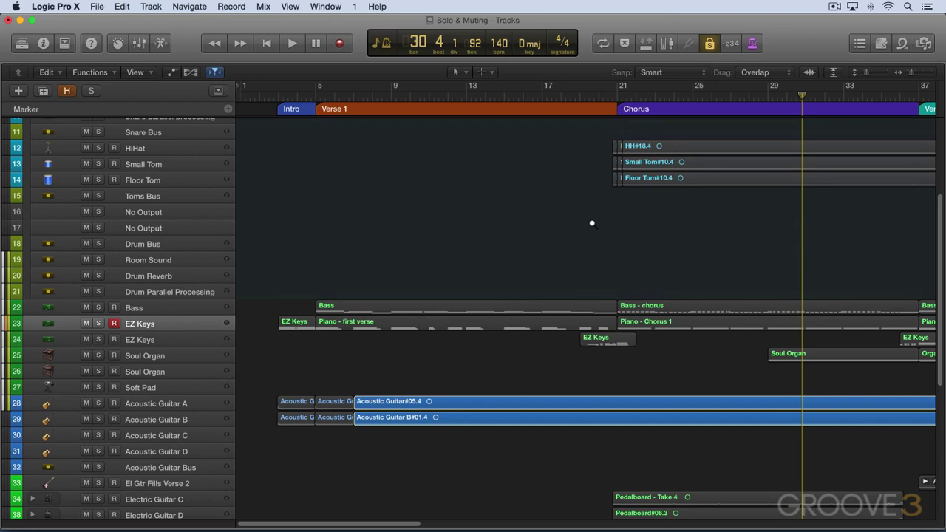
{"action": "key", "text": "ctrl+s"}
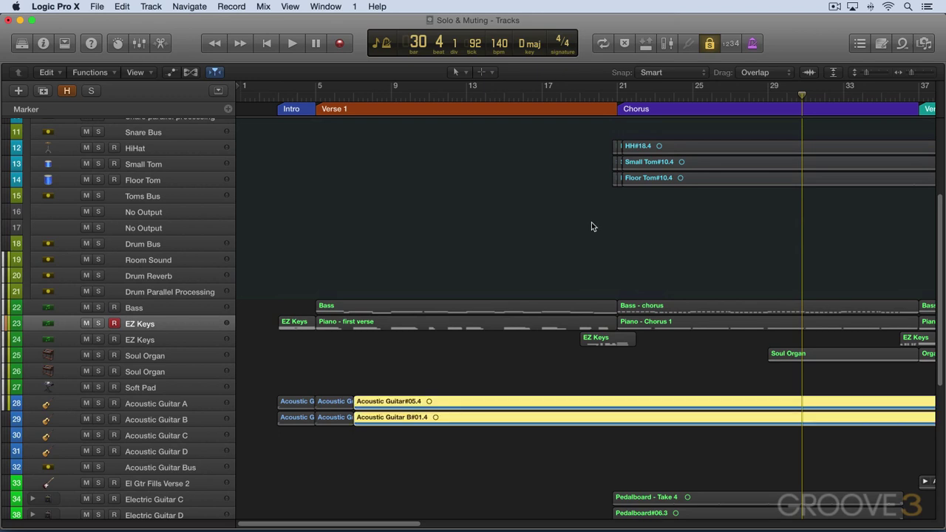
Switch to TextEdit to view the '03 Soloing from the Control Bar' notes
{"action": "key", "text": "super+Tab"}
{"action": "key", "text": "super+Tab"}
{"action": "key", "text": "super+Tab"}
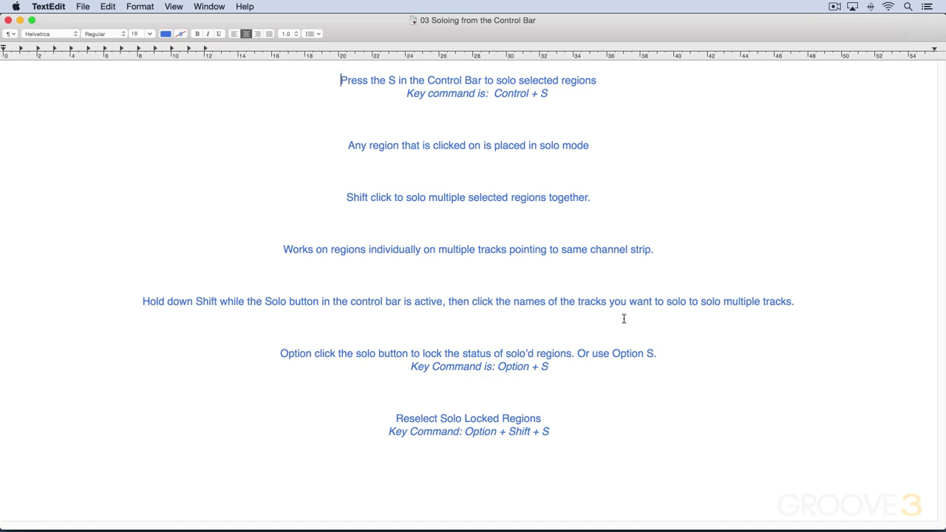
In Logic, release the solo lock and solo the Acoustic Guitar A and Lead Vocal - tuned tracks
{"action": "key", "text": "super+Tab"}
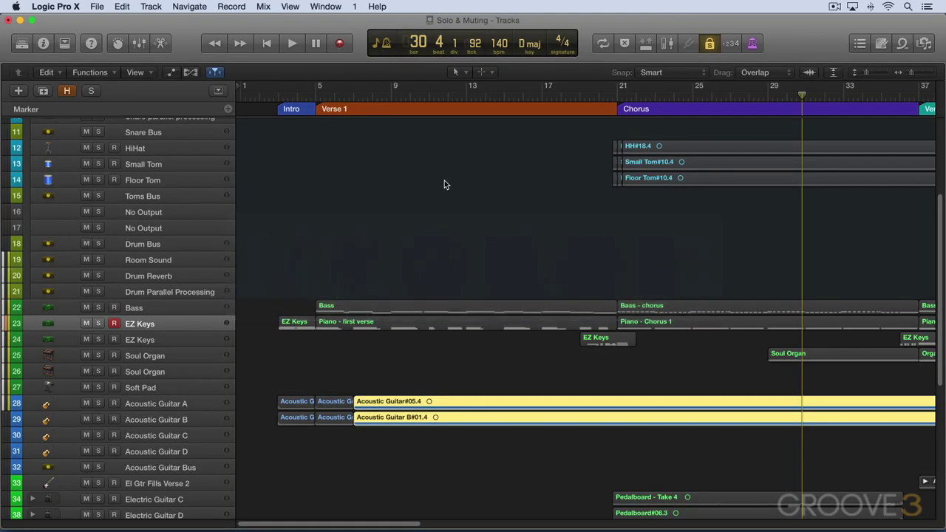
{"action": "left_click", "coordinate": [709, 45]}
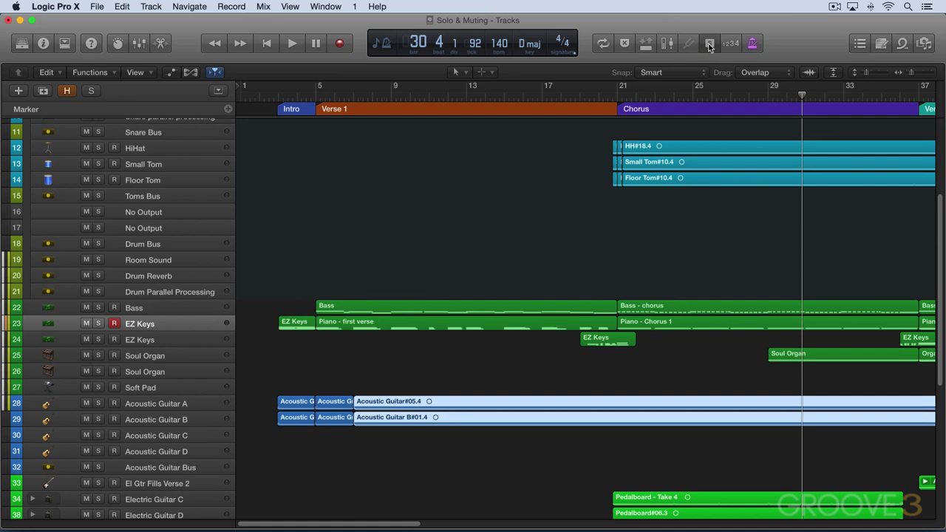
{"action": "left_click", "coordinate": [709, 45]}
{"action": "left_click", "coordinate": [154, 403]}
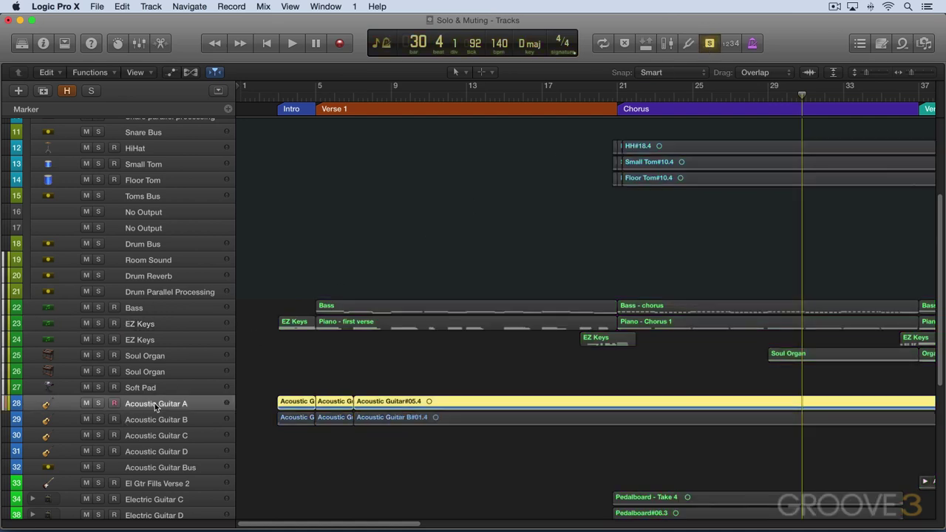
{"action": "scroll", "coordinate": [155, 403], "scroll_direction": "down", "scroll_amount": 5}
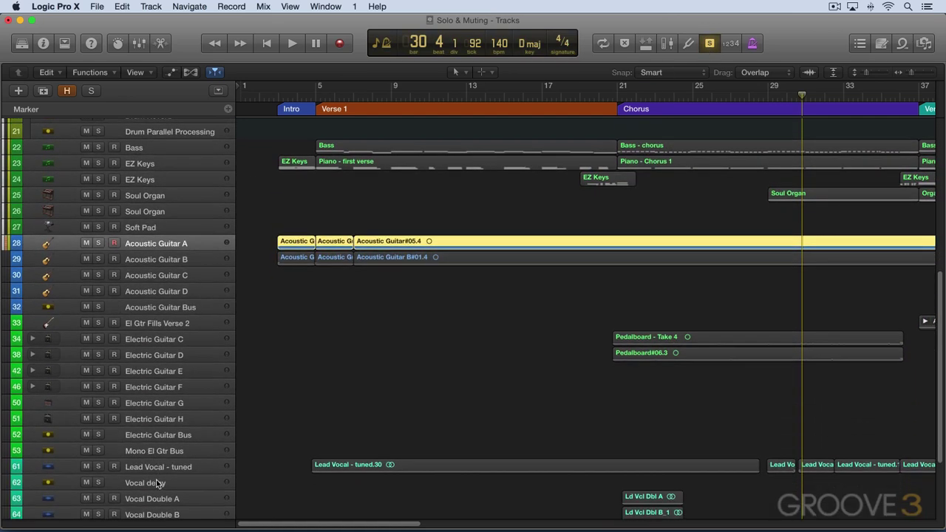
{"action": "left_click", "coordinate": [153, 465], "text": "super"}
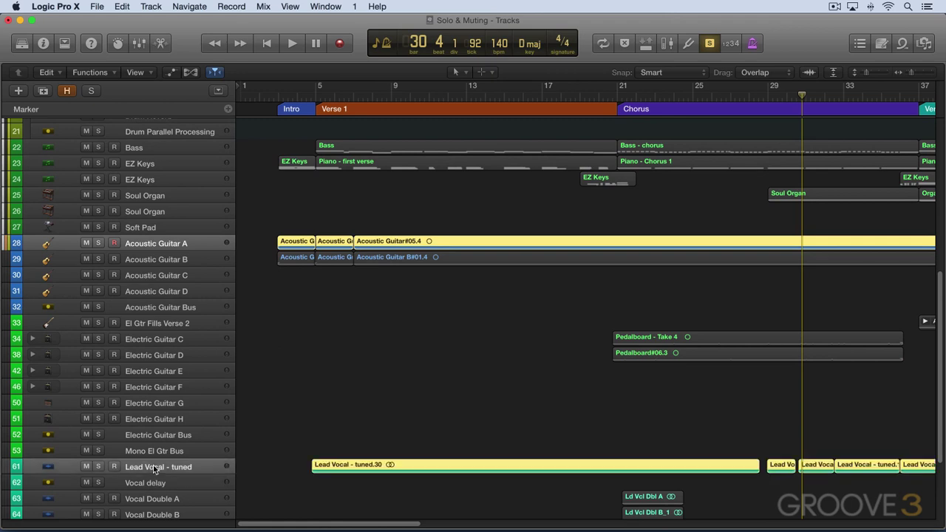
Play the two soloed tracks briefly, then return to the TextEdit notes
{"action": "key", "text": "space"}
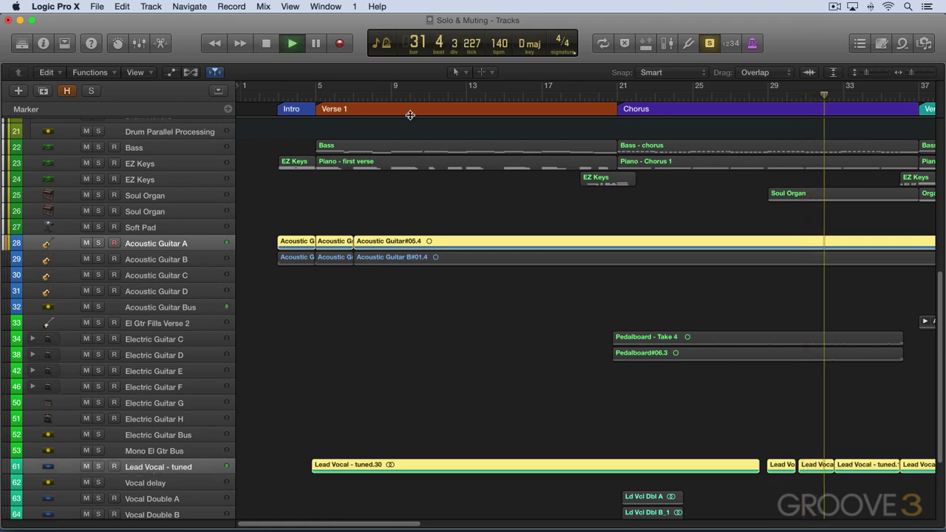
{"action": "key", "text": "space"}
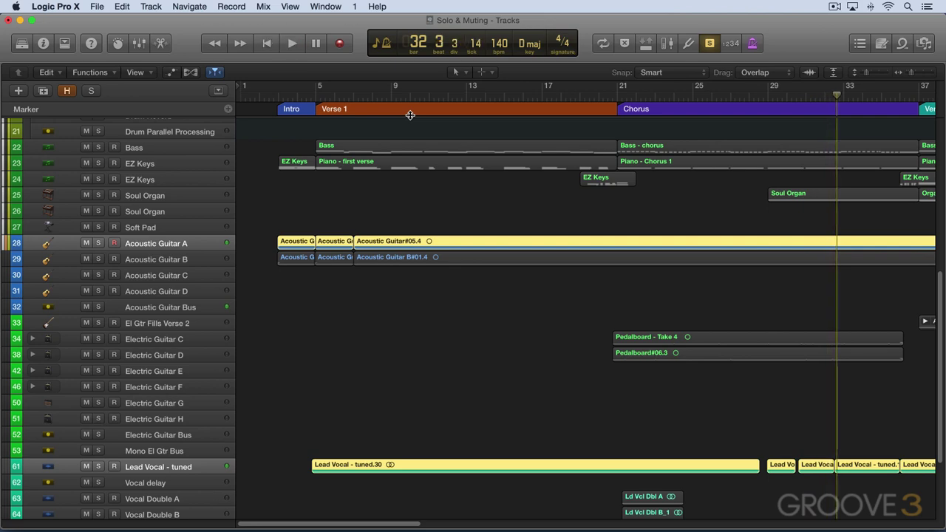
{"action": "key", "text": "super+Tab"}
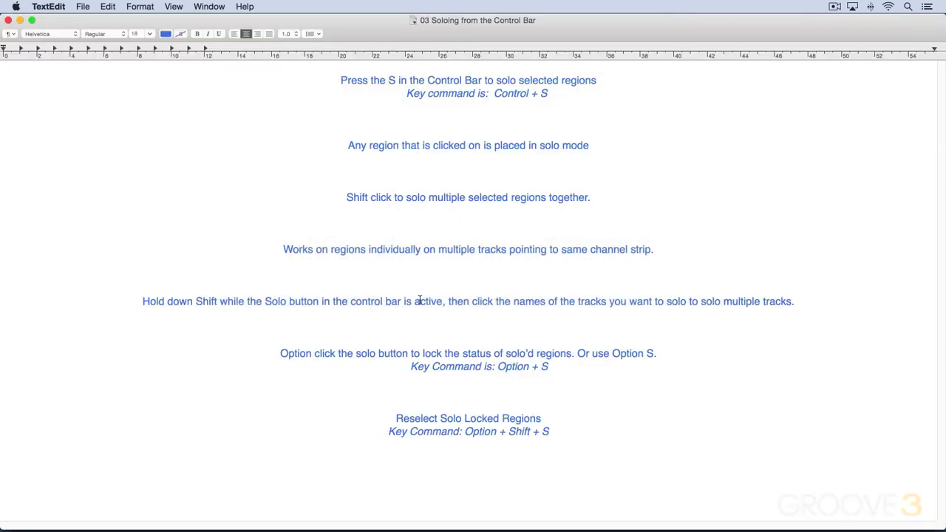